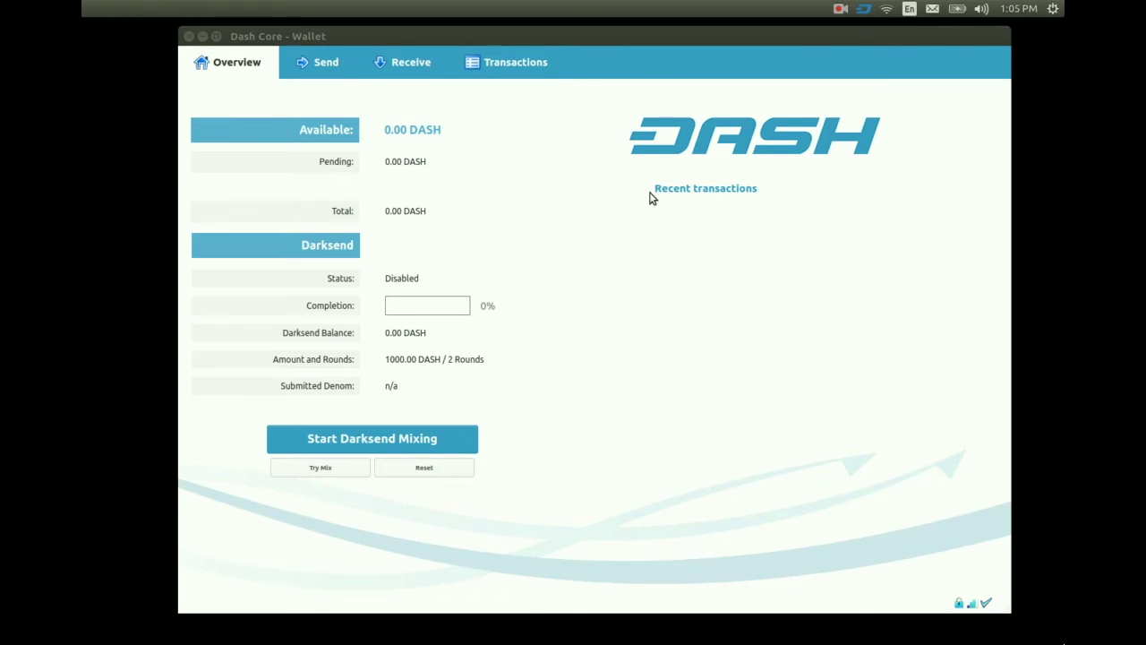
# - Switch to the Receive page showing a blank payment-request form and empty history
pyautogui.click(402, 58)
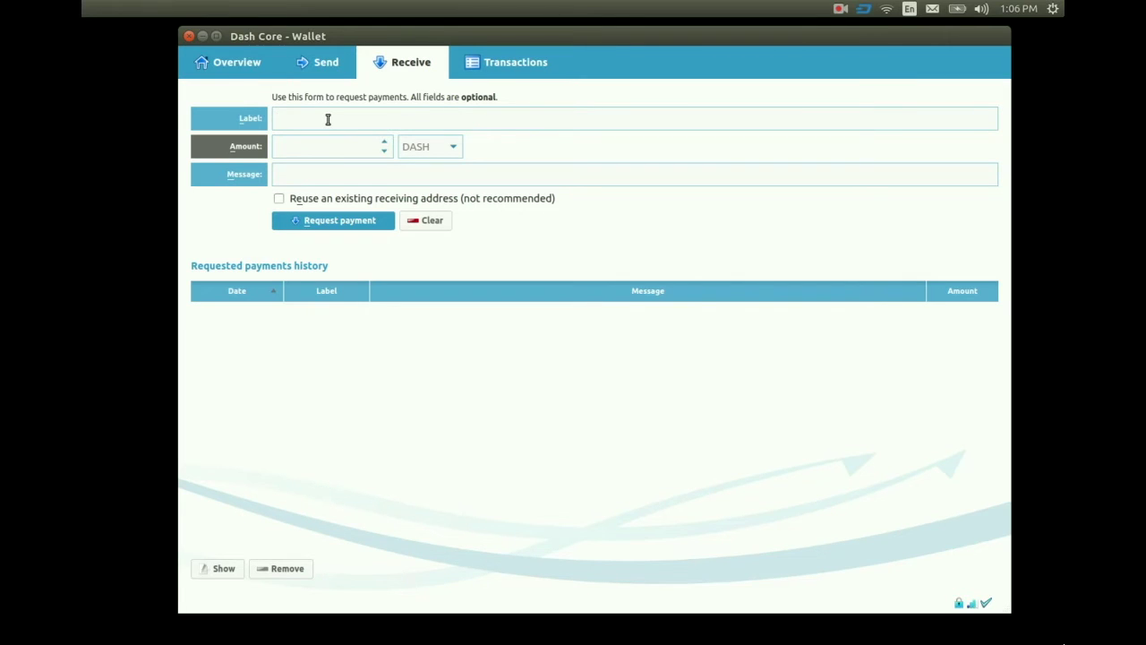
# - Enter label 'cryptsy withdrawl' and message 'cryptsy withdrawl may 2nd', replacing 'april' with 'may'
pyautogui.write('cryptsy withdrawl')
pyautogui.click(300, 172)
pyautogui.write('crypt')
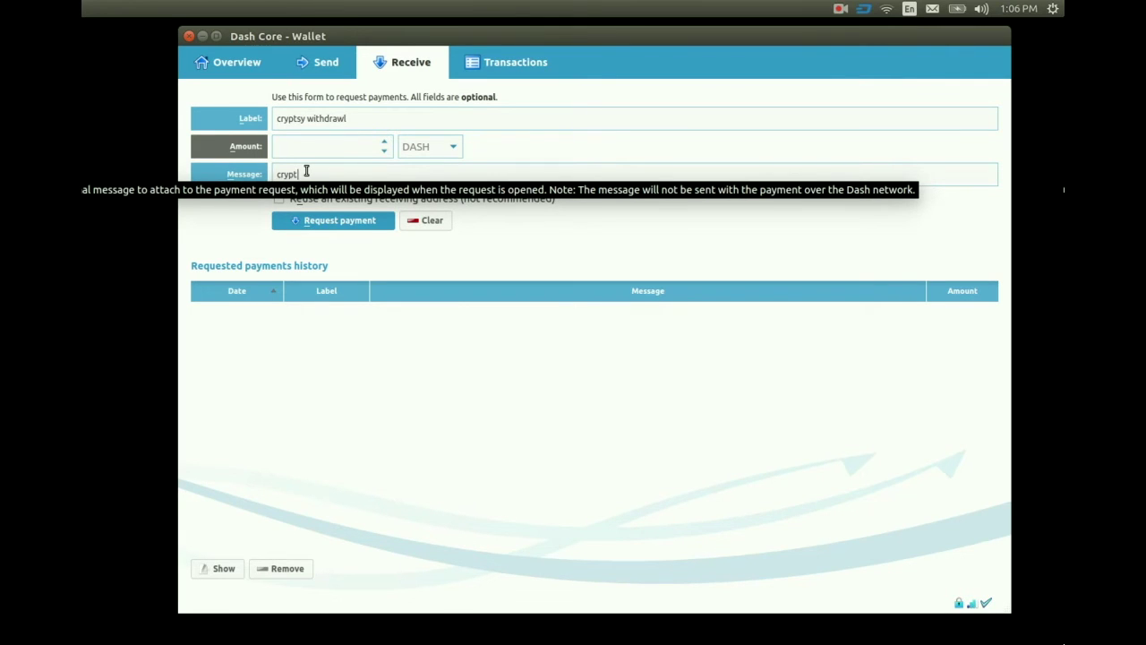
pyautogui.write('sy withdrawl ')
pyautogui.write('april 2nd')
pyautogui.press('BackSpace')
pyautogui.press('BackSpace')
pyautogui.press('BackSpace')
pyautogui.press('BackSpace')
pyautogui.press('BackSpace')
pyautogui.press('BackSpace')
pyautogui.press('BackSpace')
pyautogui.press('BackSpace')
pyautogui.press('BackSpace')
pyautogui.write('may 2nd')
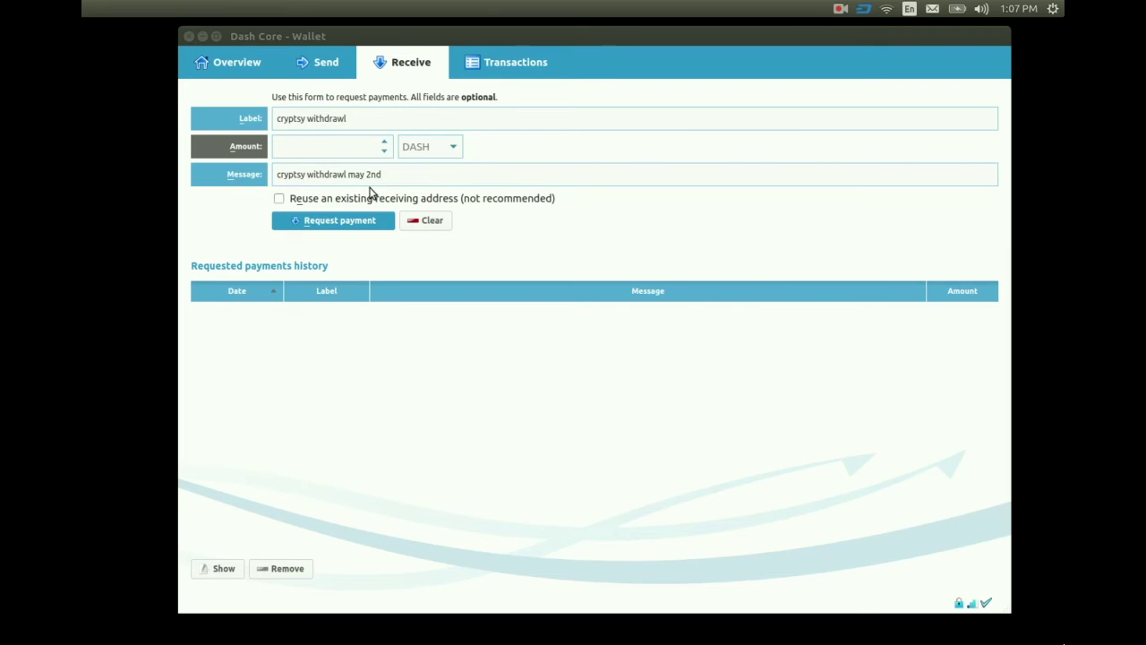
# - Generate the cryptsy withdrawl payment request and select its new receiving address
pyautogui.click(330, 225)
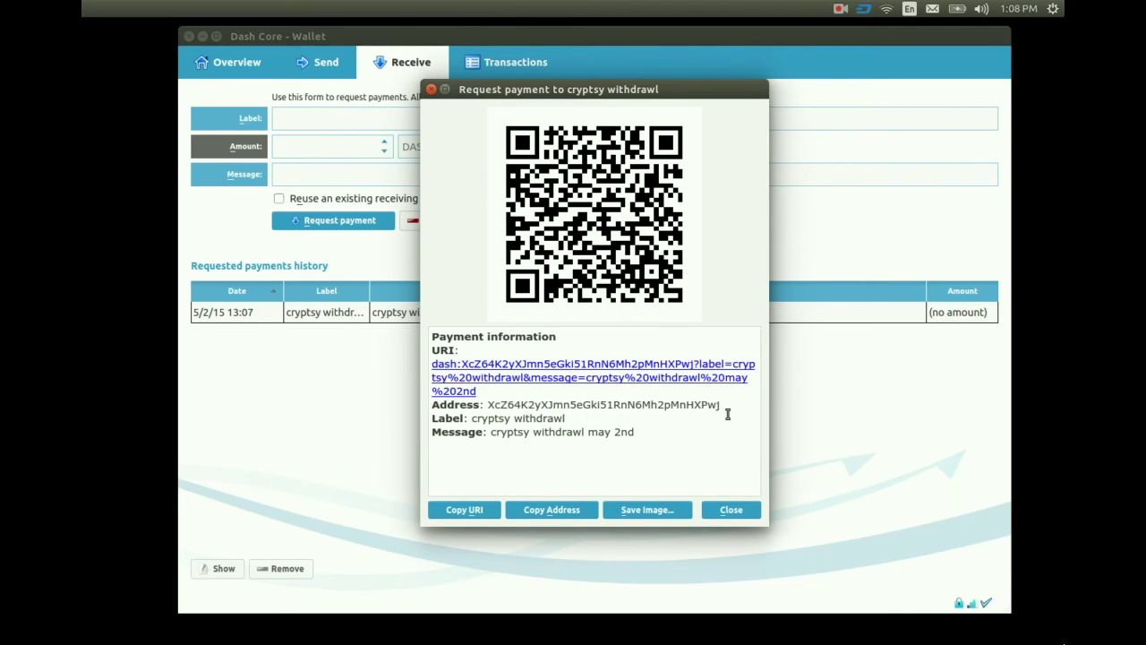
pyautogui.moveTo(721, 405); pyautogui.dragTo(488, 405)
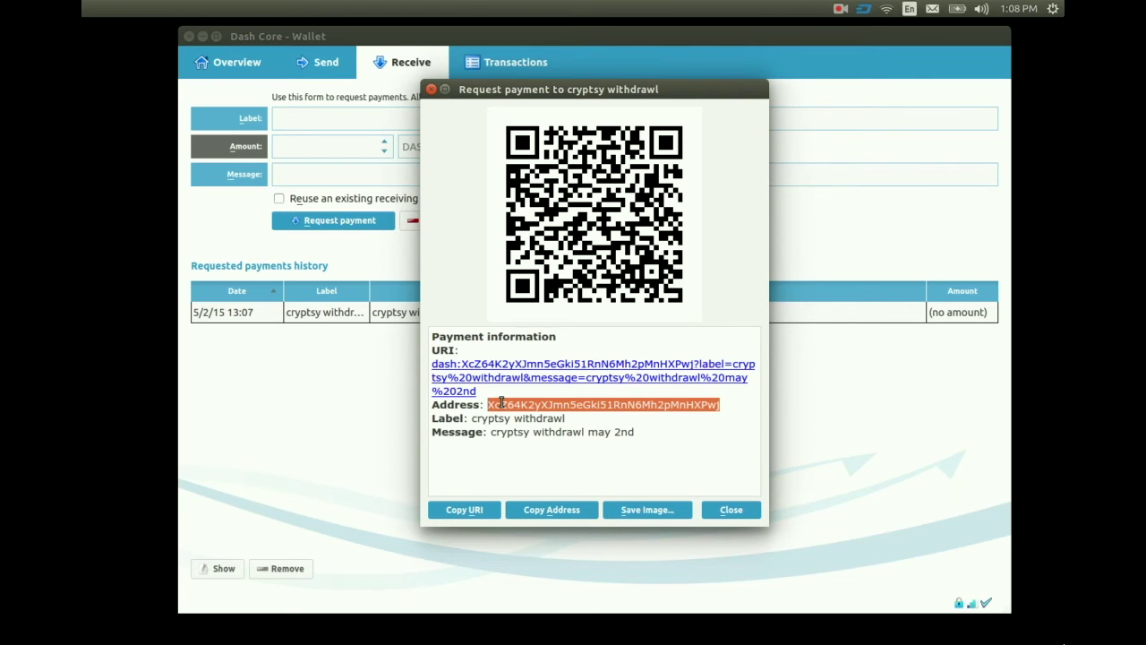
# - Close the request details, reopen the cryptsy withdrawl request from history, then close it again
pyautogui.click(732, 509)
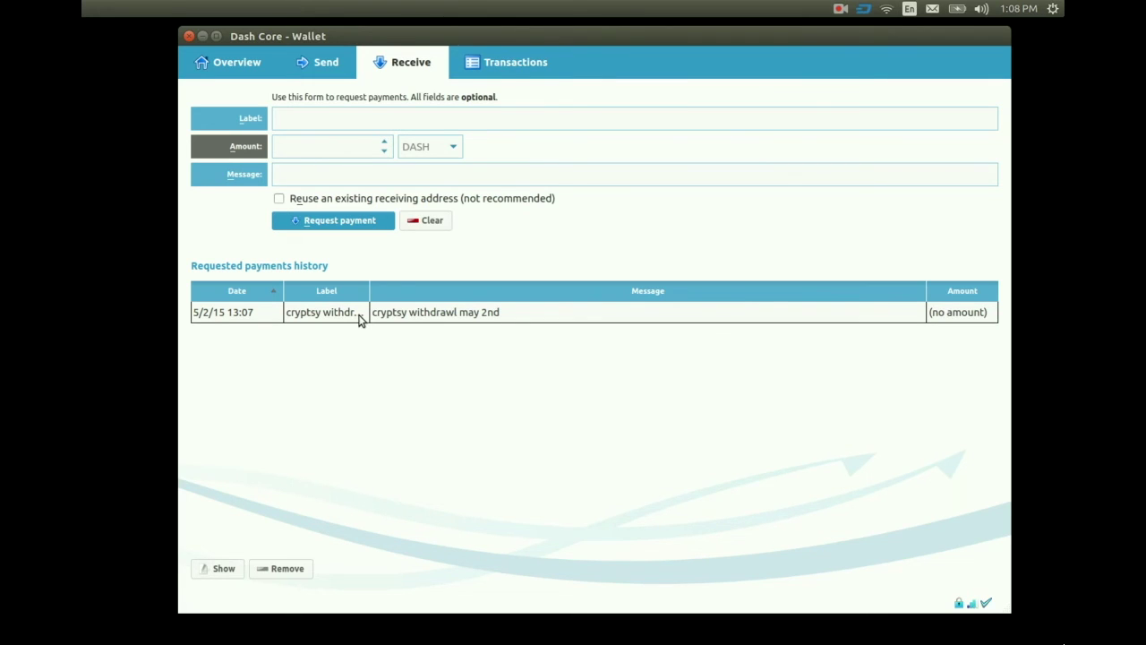
pyautogui.doubleClick(418, 321)
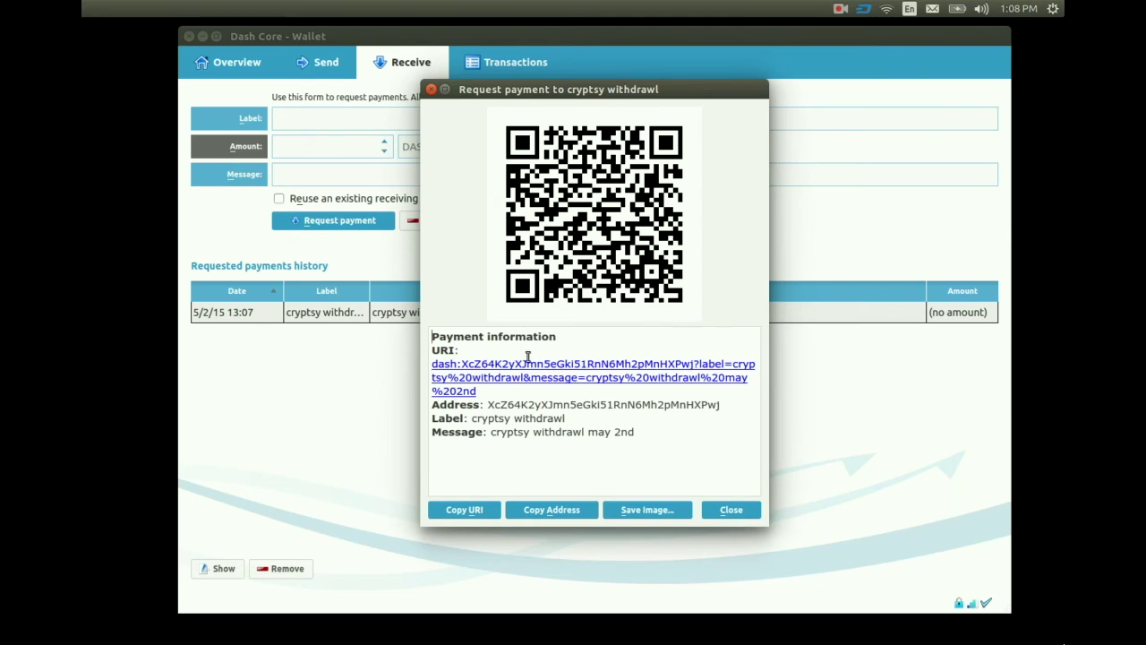
pyautogui.click(727, 509)
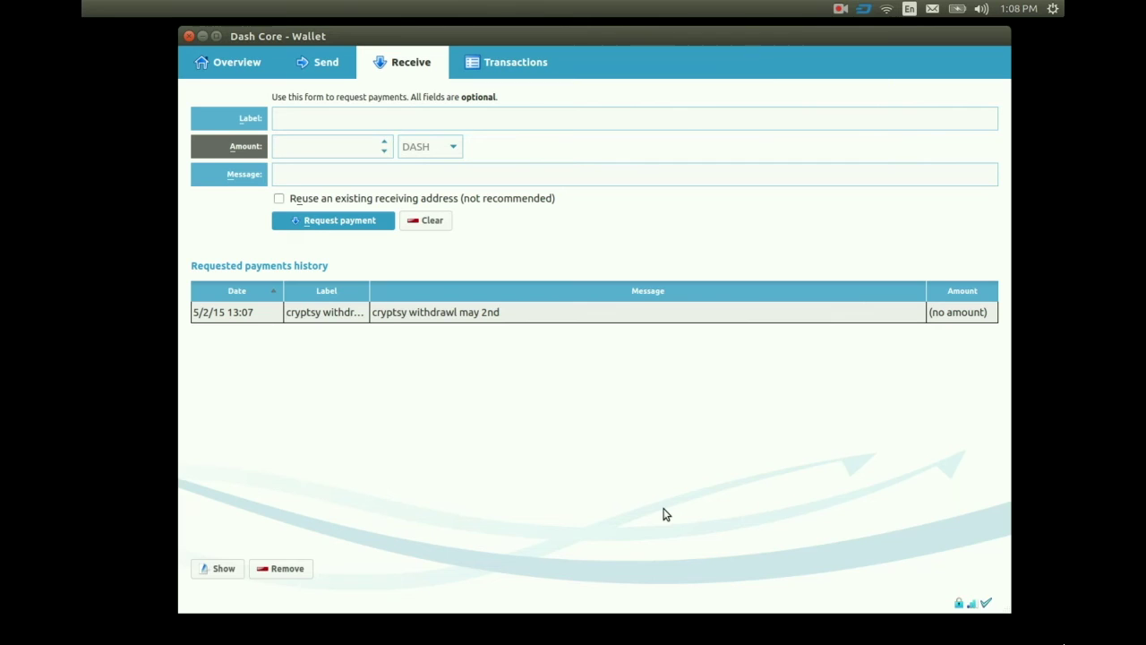
# - Enter label 'scotty' and message 'Scotty doesnt know' for a second request
pyautogui.click(294, 124)
pyautogui.write('scot')
pyautogui.write('ty')
pyautogui.write('S')
pyautogui.write('cotty doesnt know')
# - Generate the scotty payment request and copy its receiving address
pyautogui.click(342, 221)
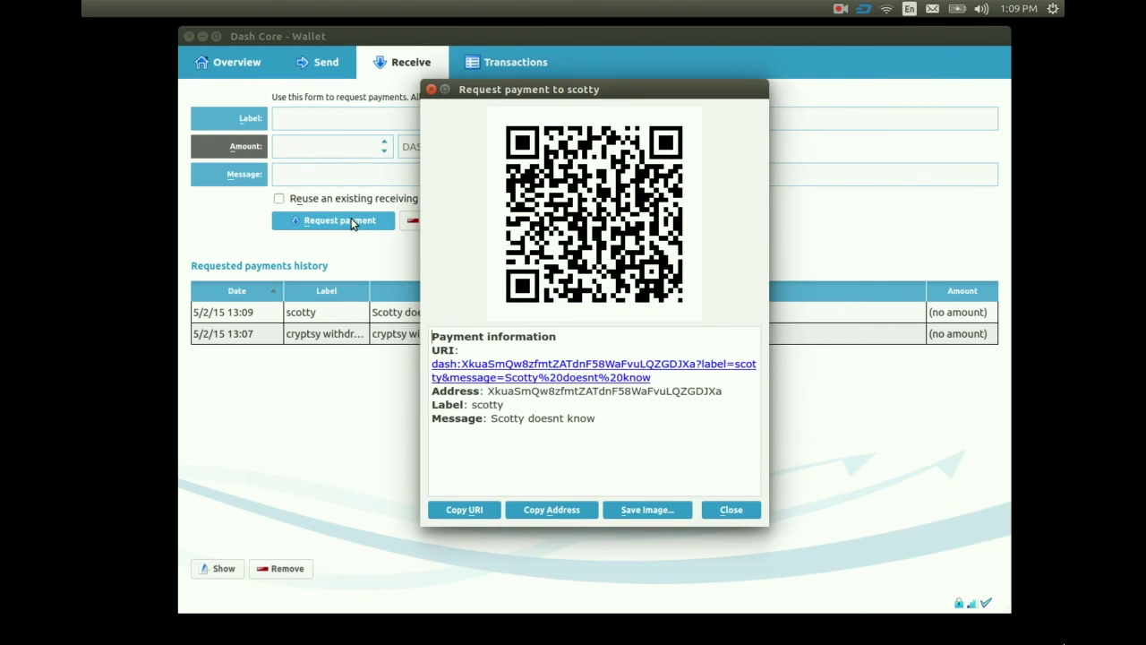
pyautogui.moveTo(724, 391); pyautogui.dragTo(496, 391)
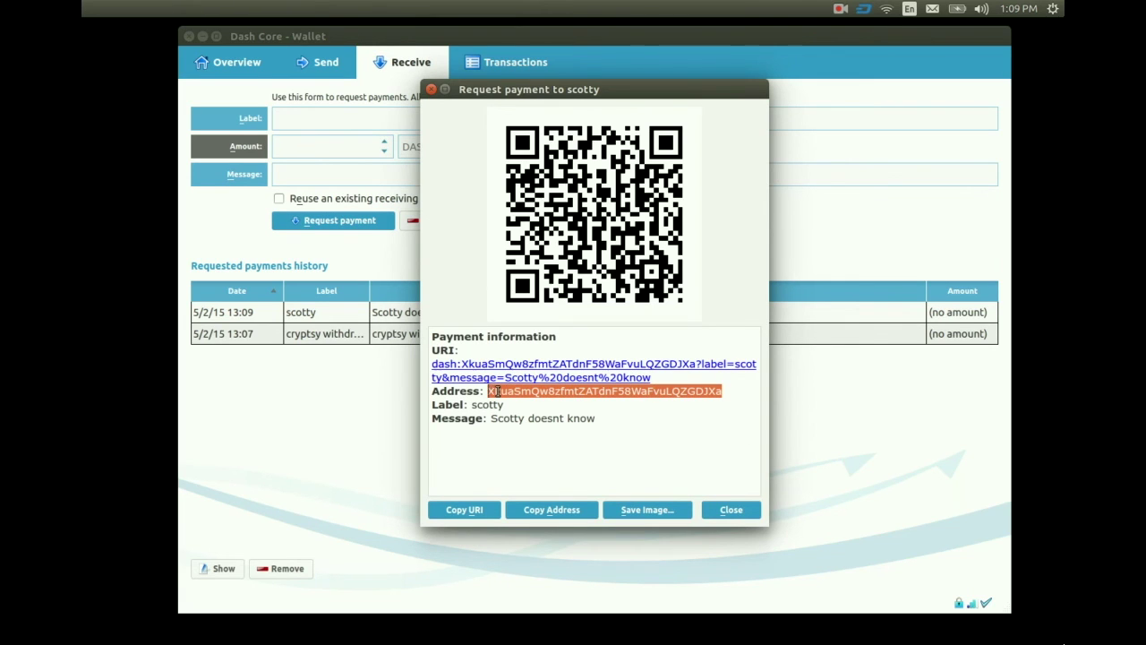
pyautogui.rightClick(496, 392)
pyautogui.click(514, 402)
pyautogui.click(736, 507)
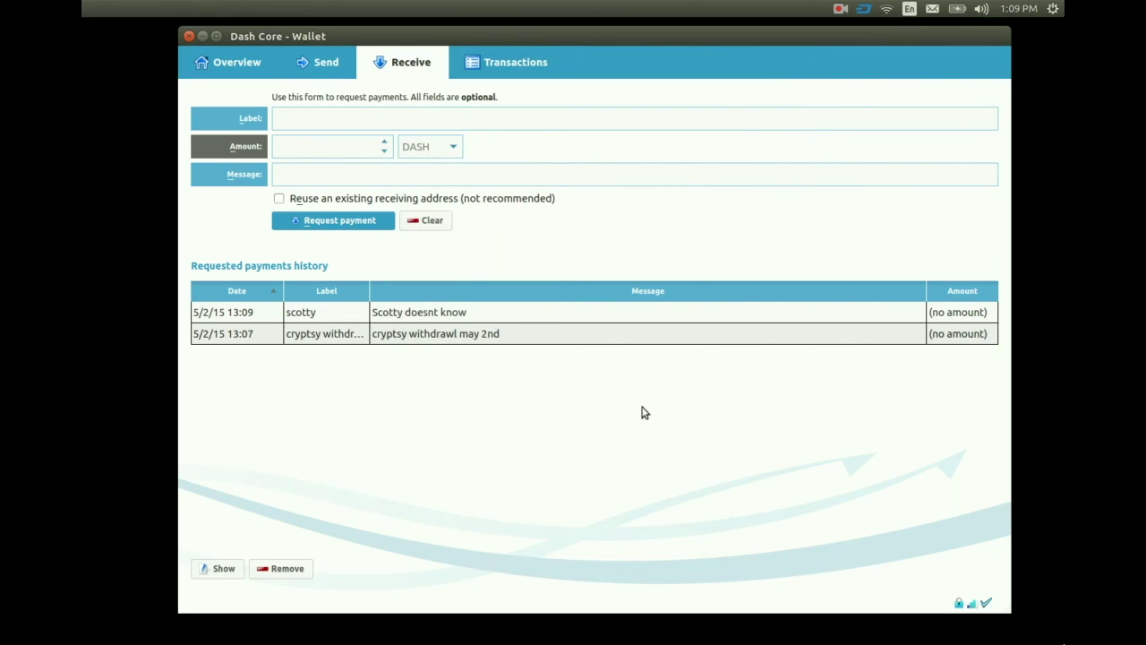